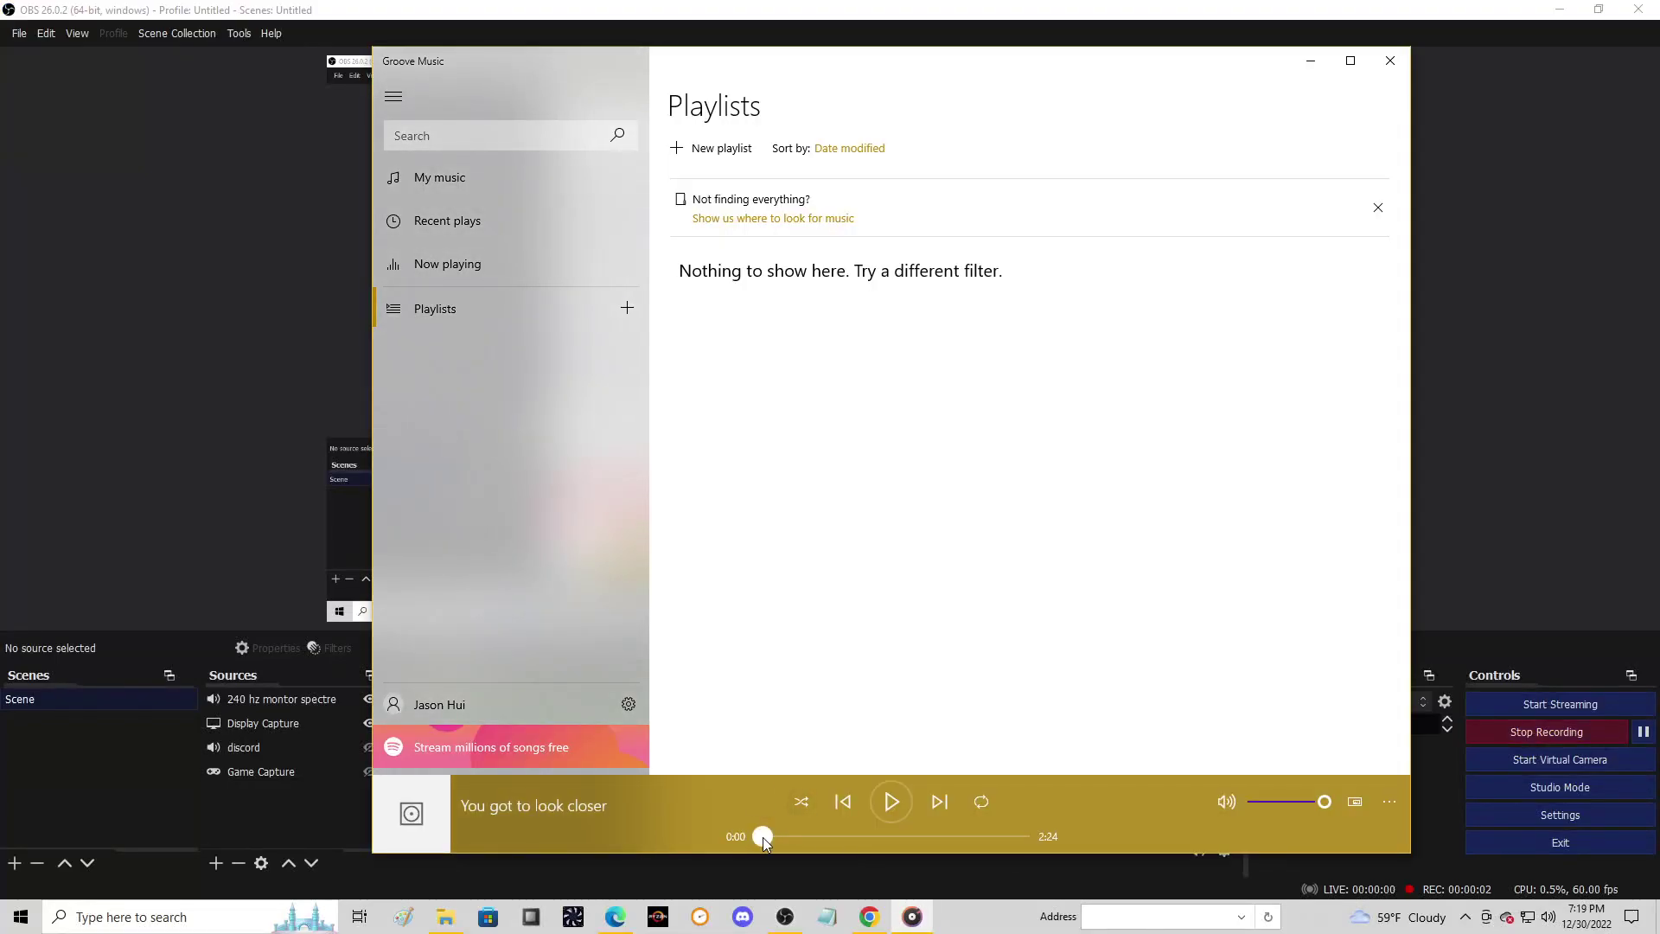
Step: Start playback of 'You got to look closer' (2:24) from the Groove Music player bar
left_click(893, 802)
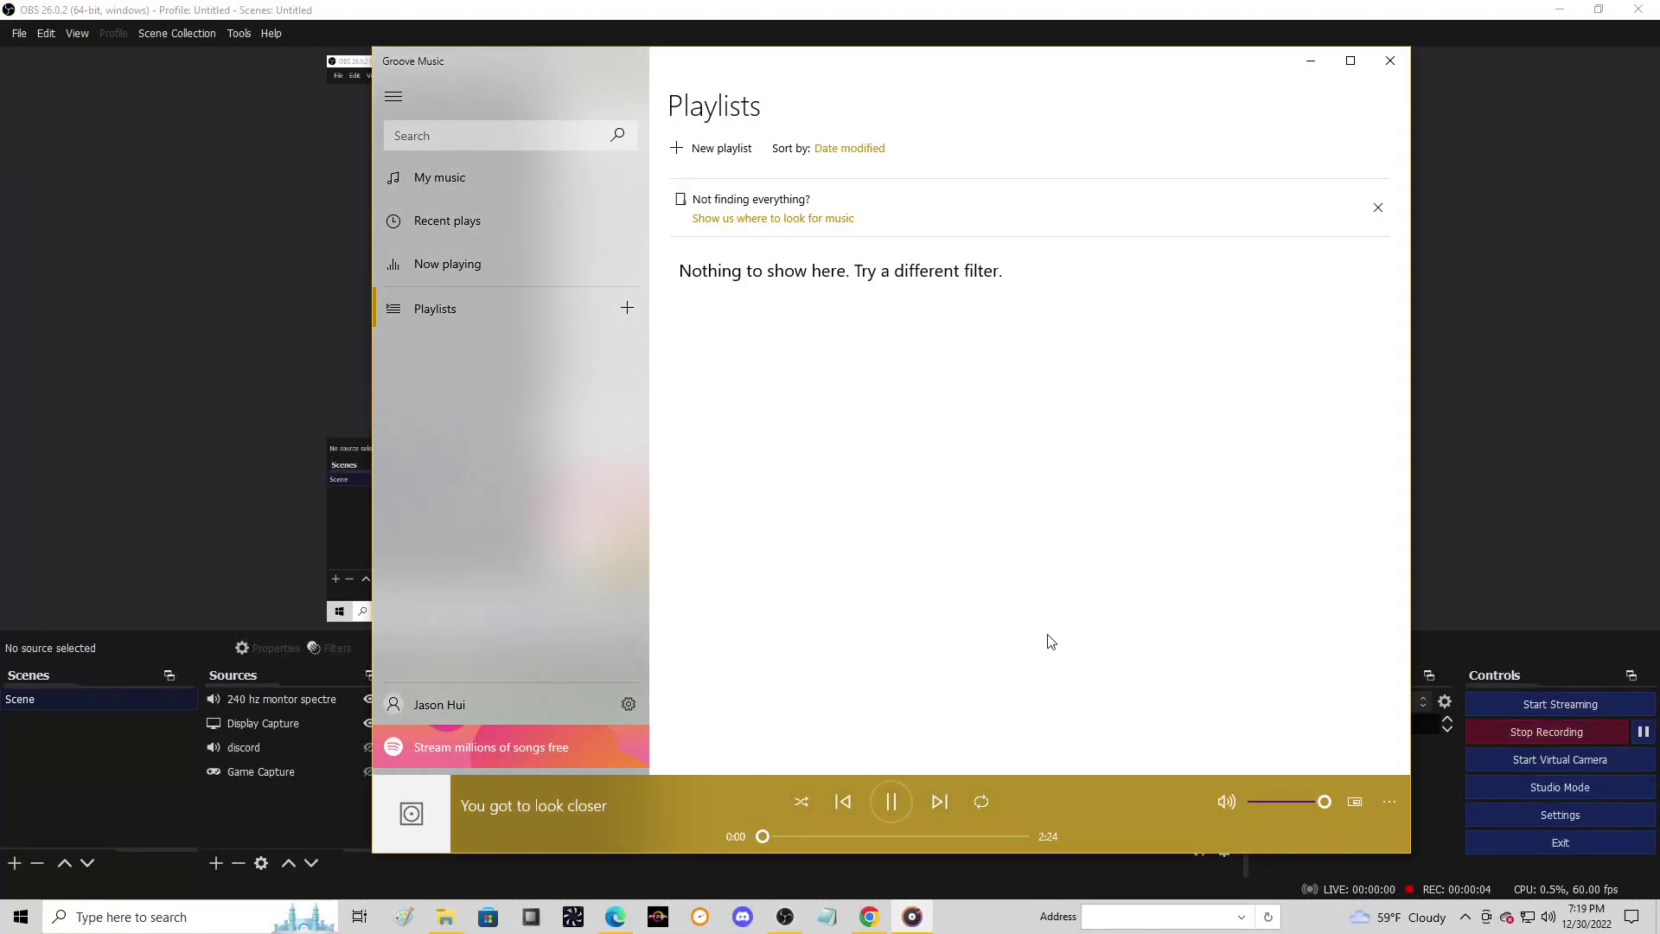